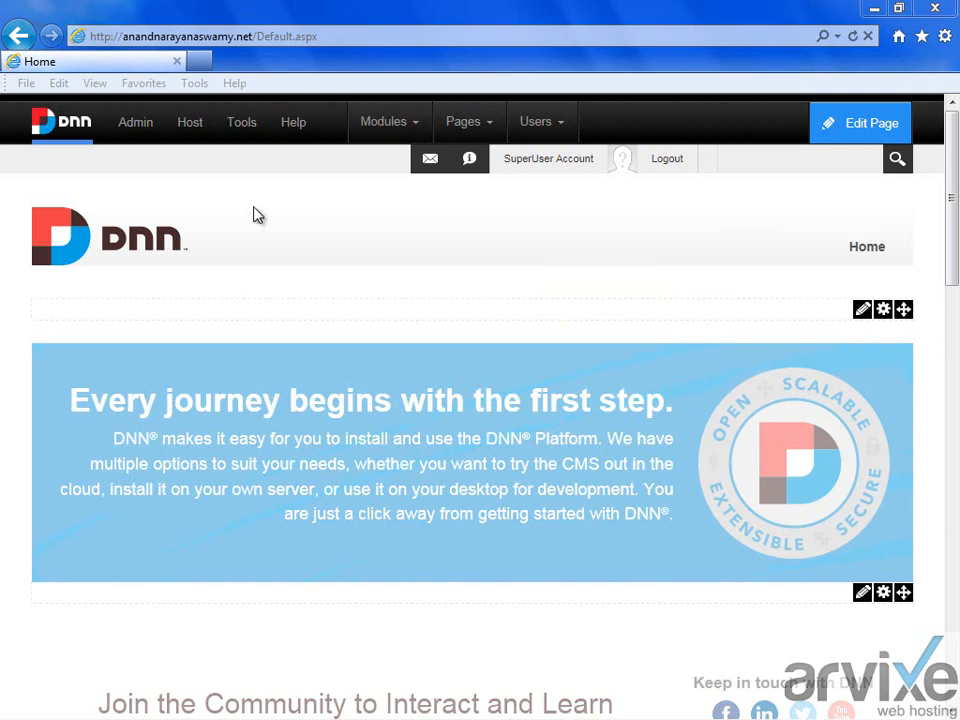
Step: Open the host-level Extensions page and look through the list of installed modules
mouse_move(189, 142)
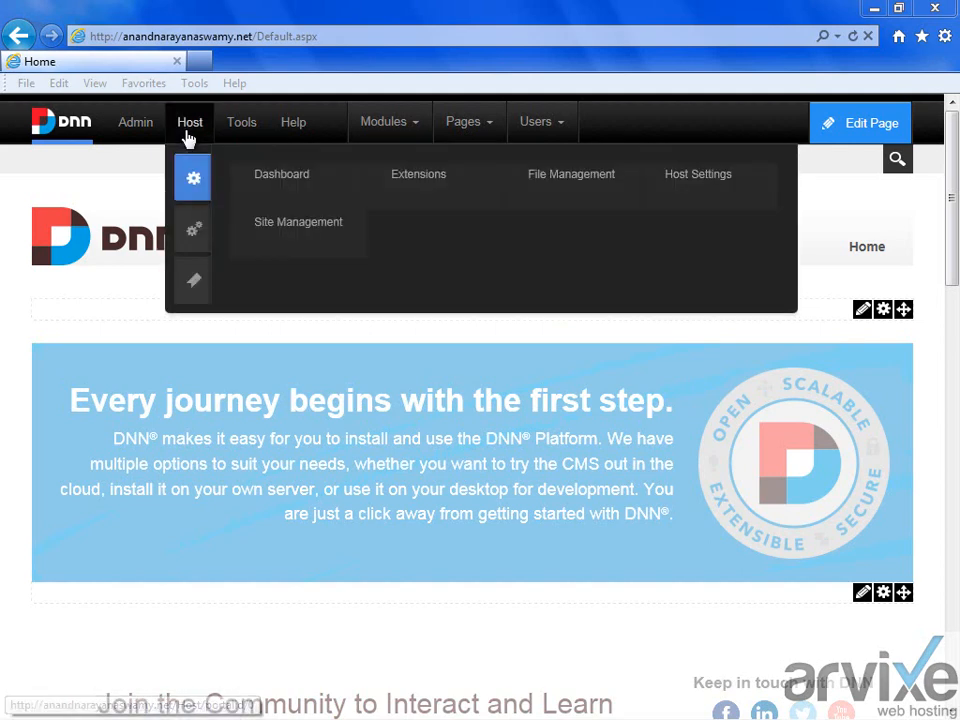
click(417, 180)
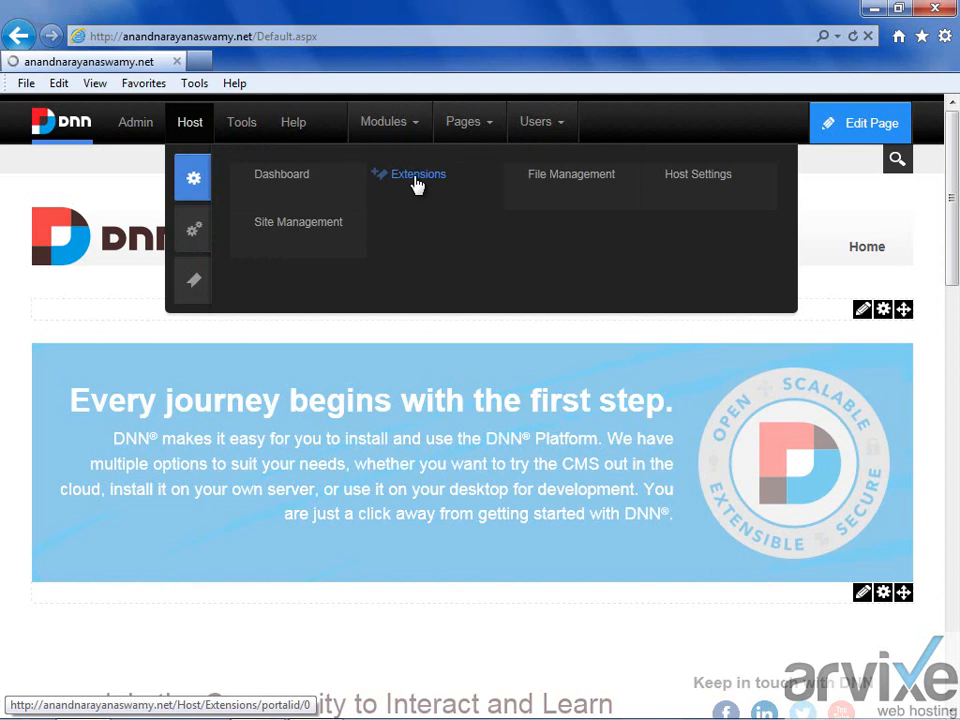
click(416, 186)
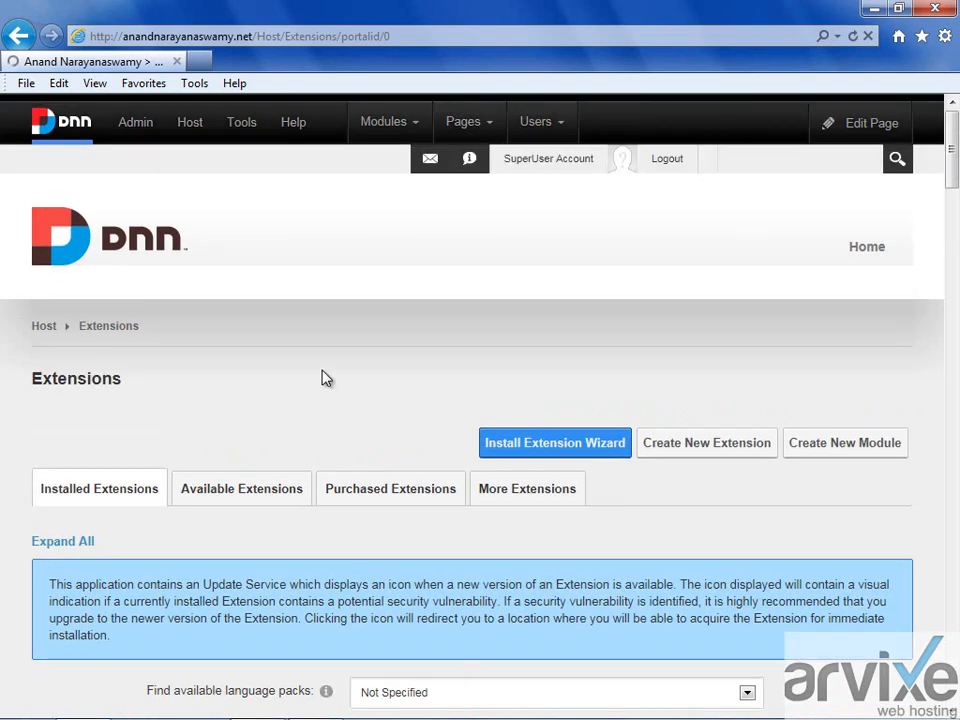
scroll(322, 378, down, 4)
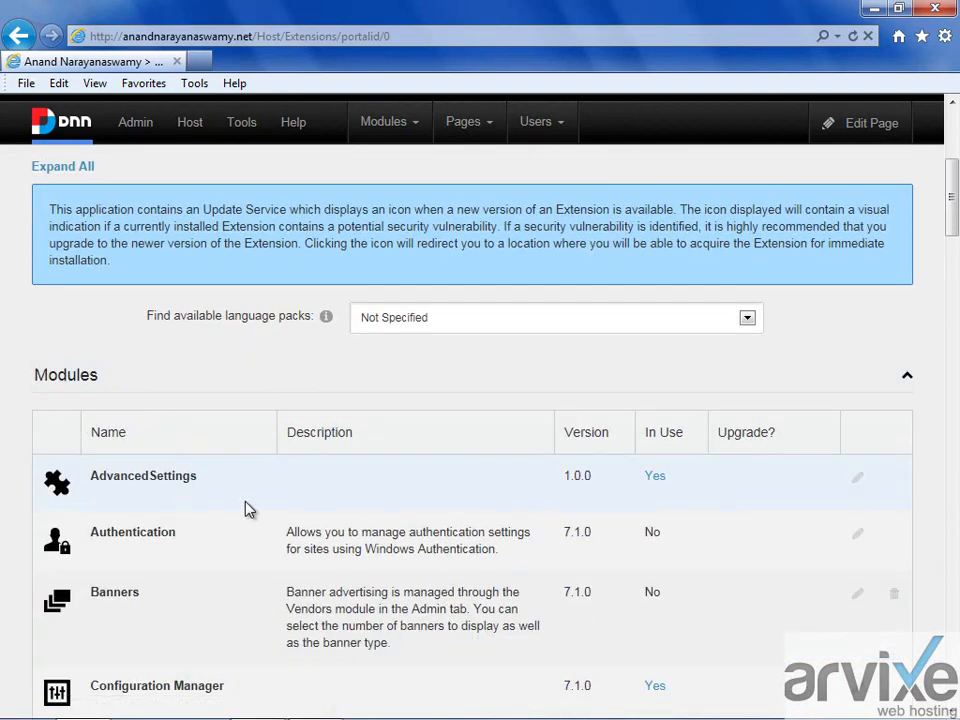
scroll(247, 508, down, 1)
scroll(247, 508, down, 7)
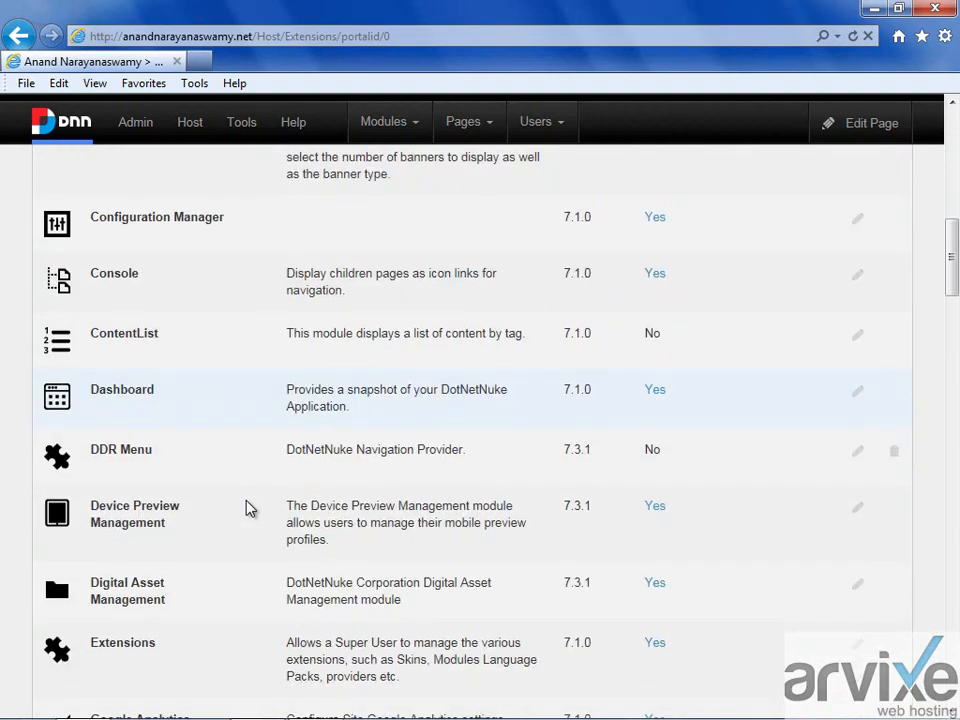
scroll(247, 508, down, 6)
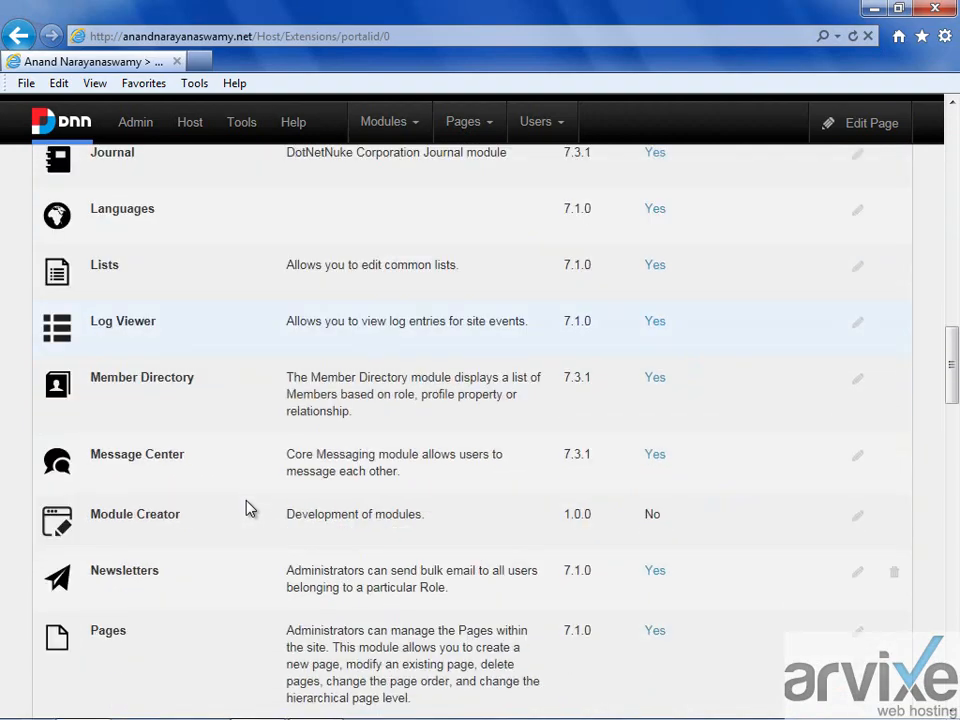
scroll(247, 508, up, 8)
scroll(250, 508, up, 10)
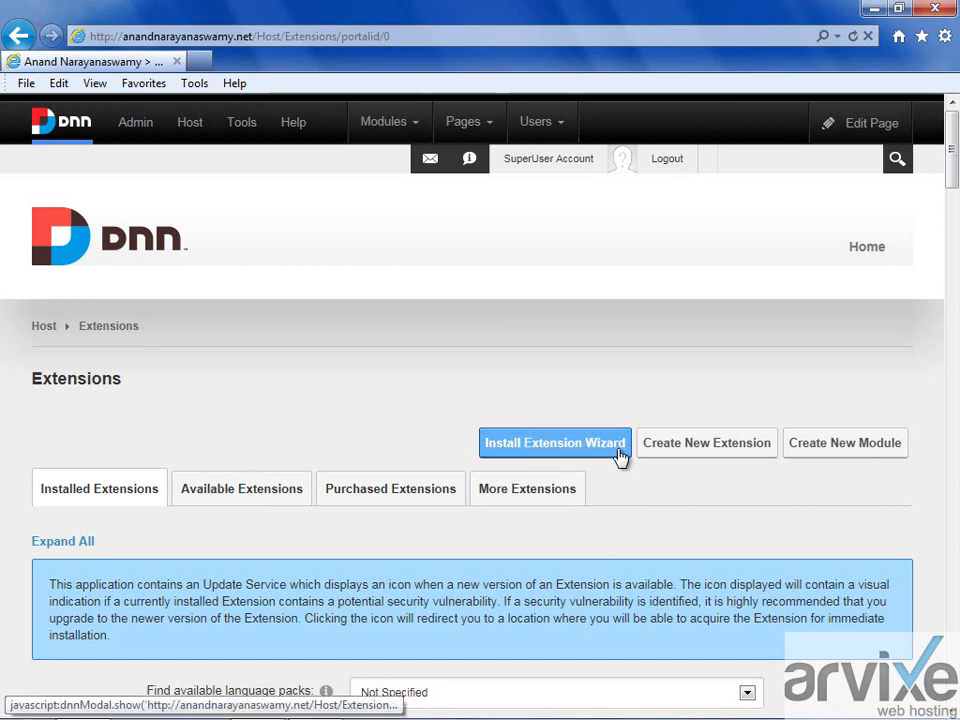
Step: Start the Install Extension Wizard and choose the package DNN_Links_06.02.03_Install_1 from the Arvixe_Module_Demo folder on drive C
click(540, 450)
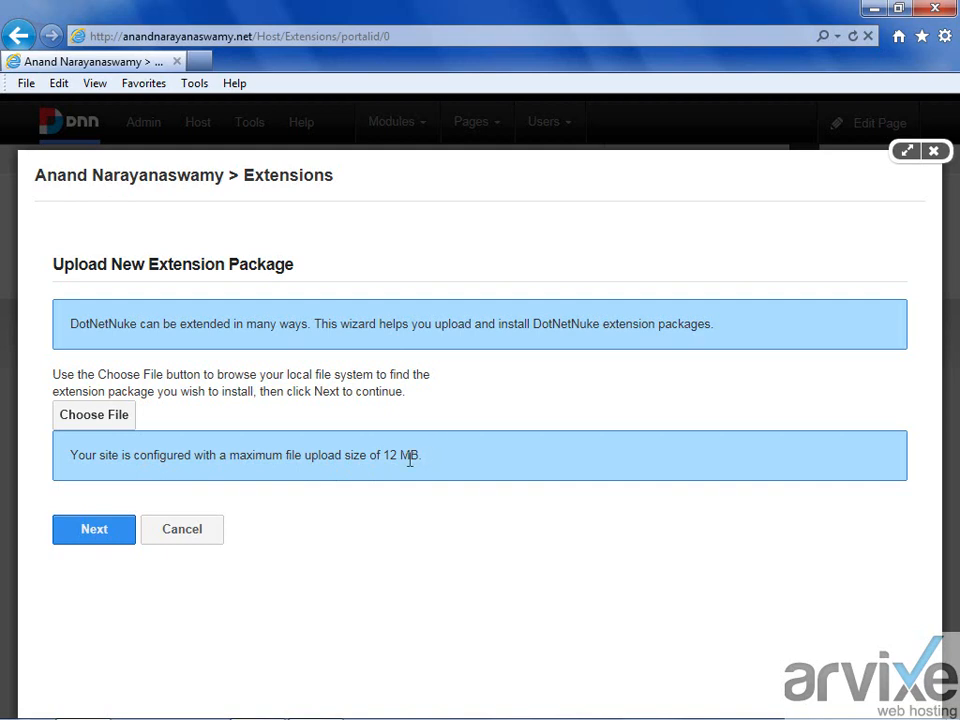
click(106, 421)
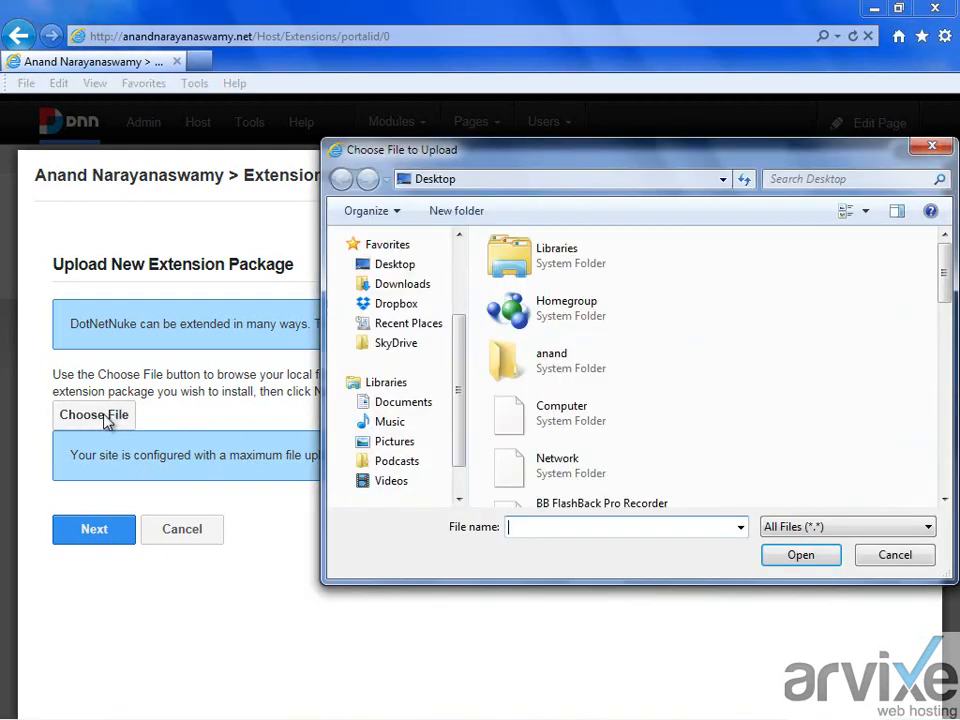
scroll(456, 418, down, 3)
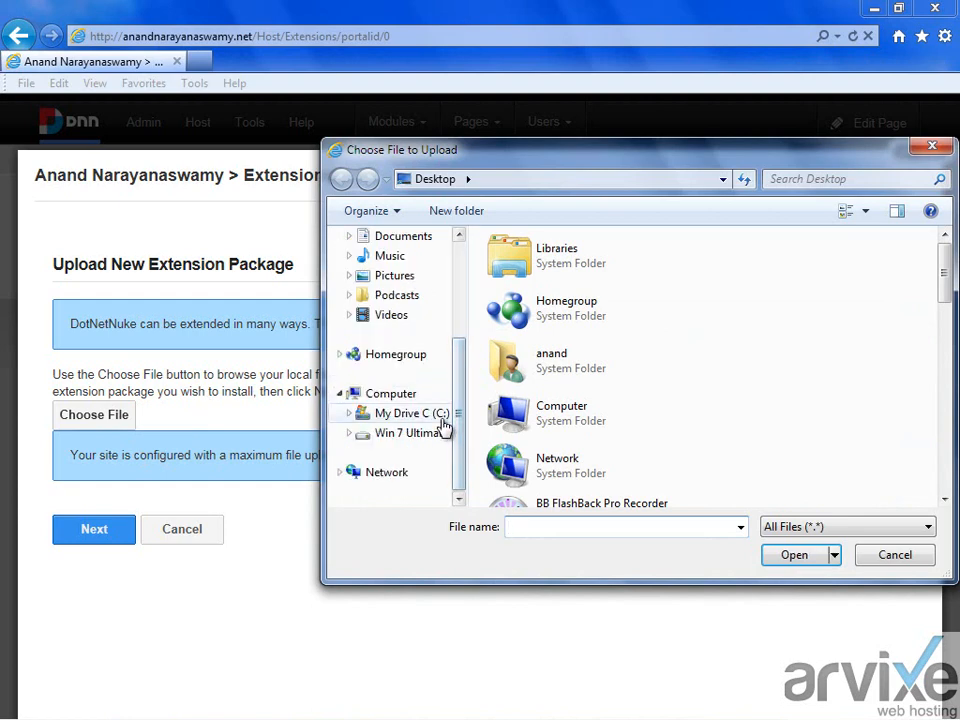
click(440, 415)
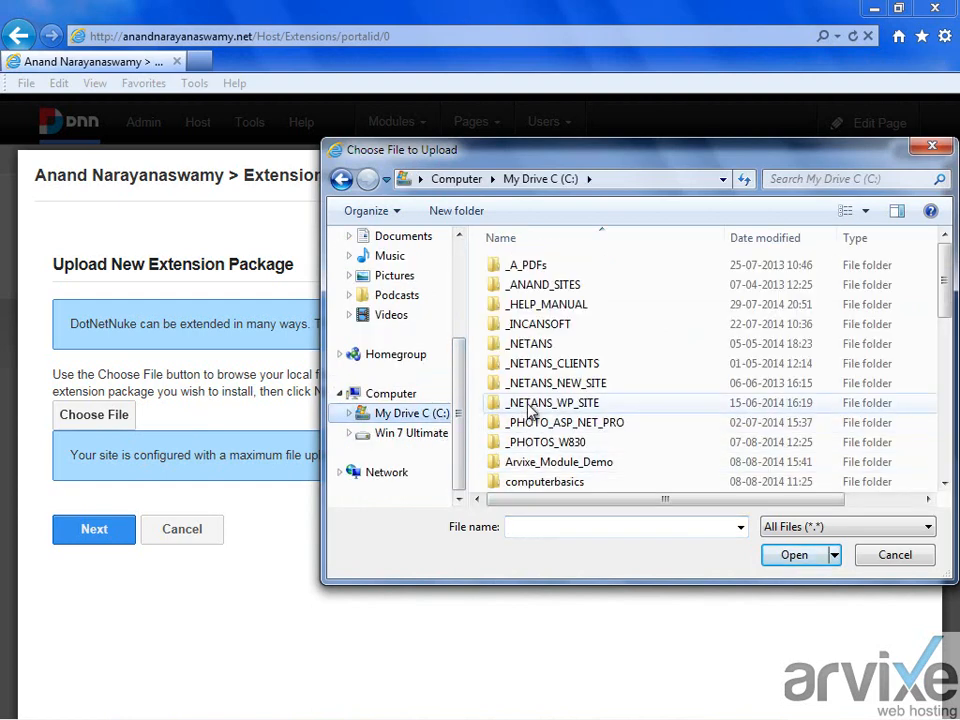
click(543, 366)
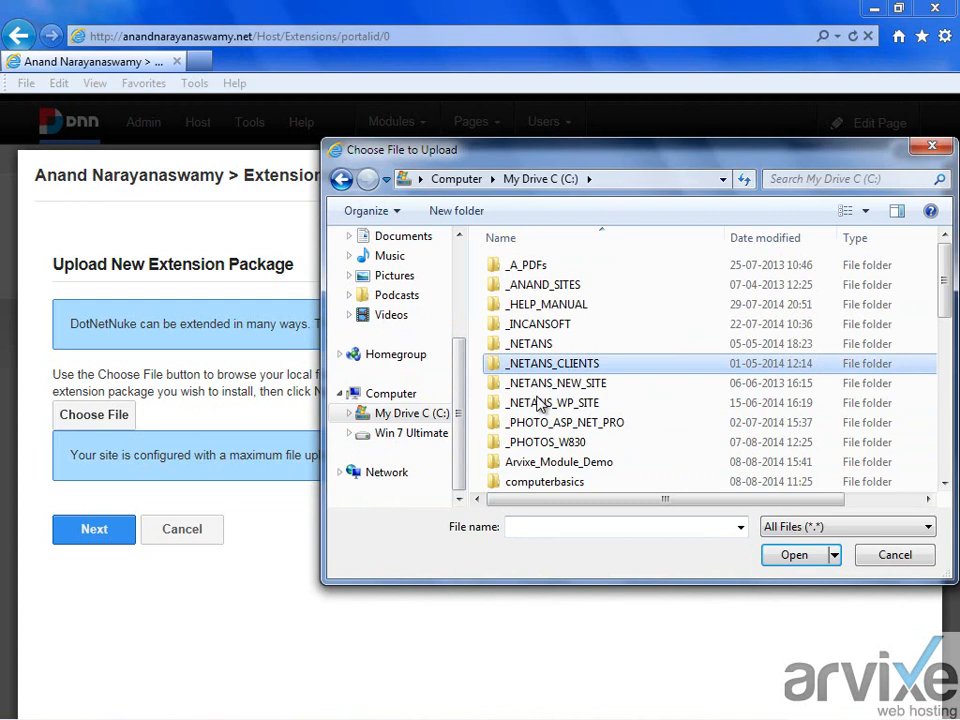
double_click(540, 466)
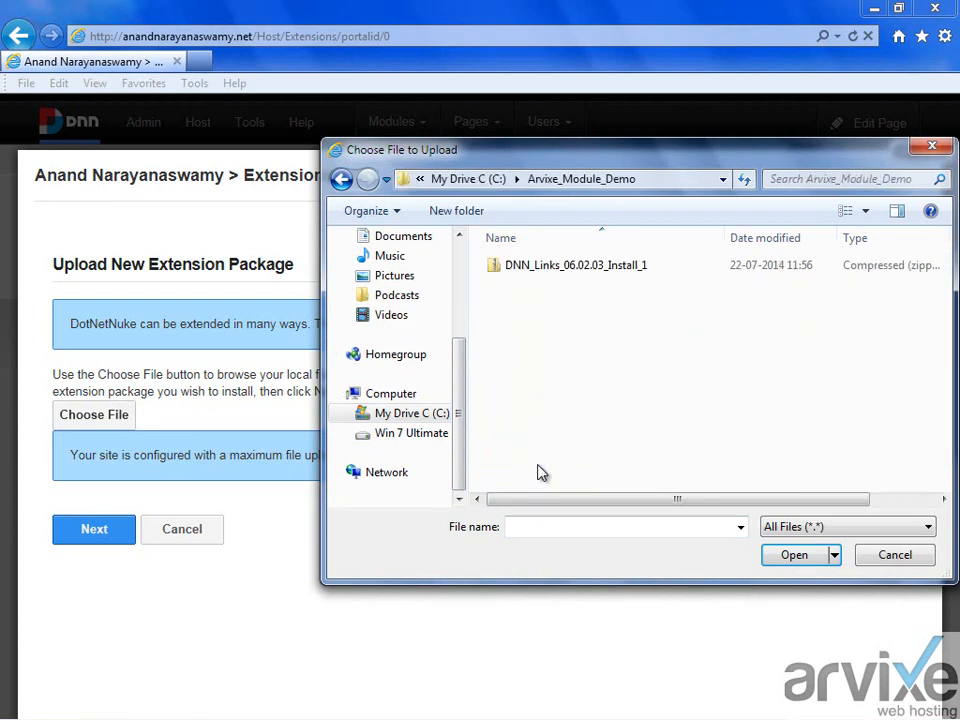
click(550, 272)
double_click(550, 272)
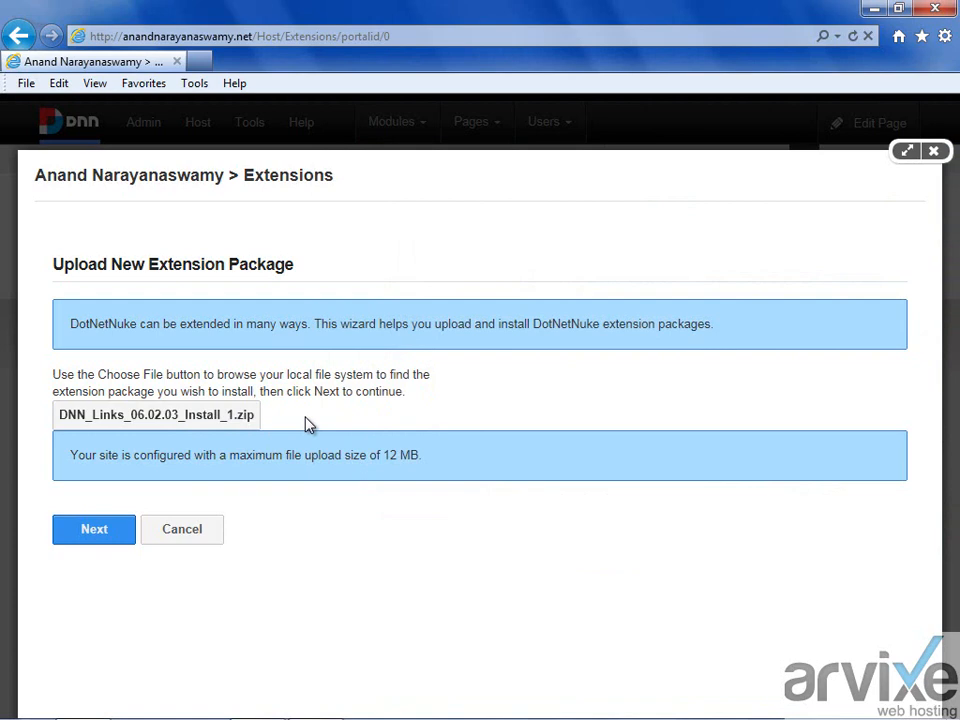
Step: Upload the Links package, pass its package information and release notes, and accept the license to install it
click(97, 527)
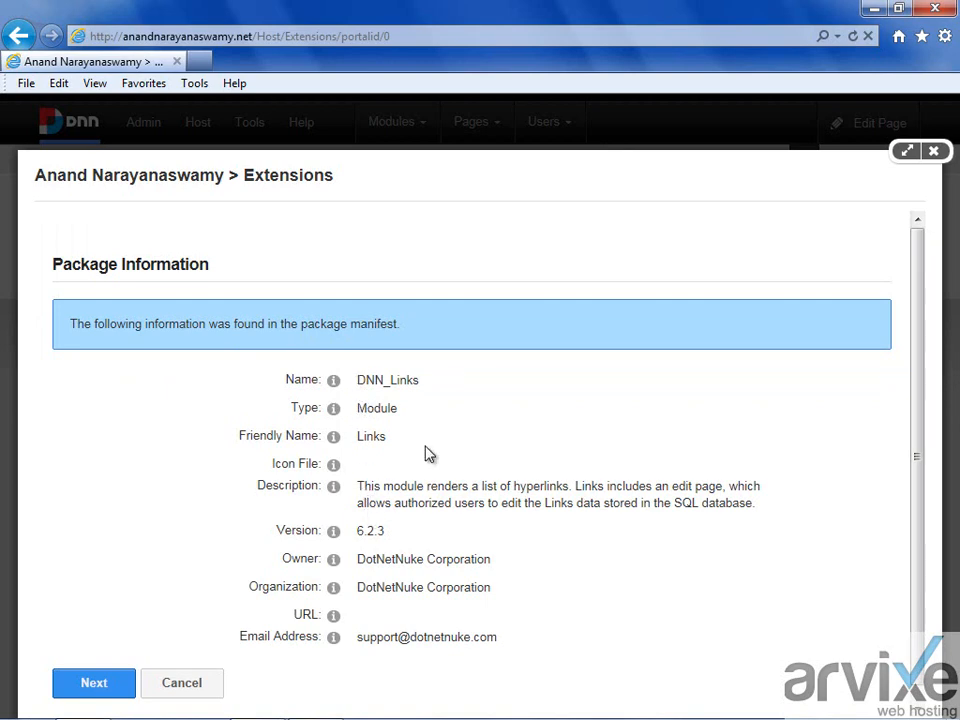
scroll(480, 495, down, 1)
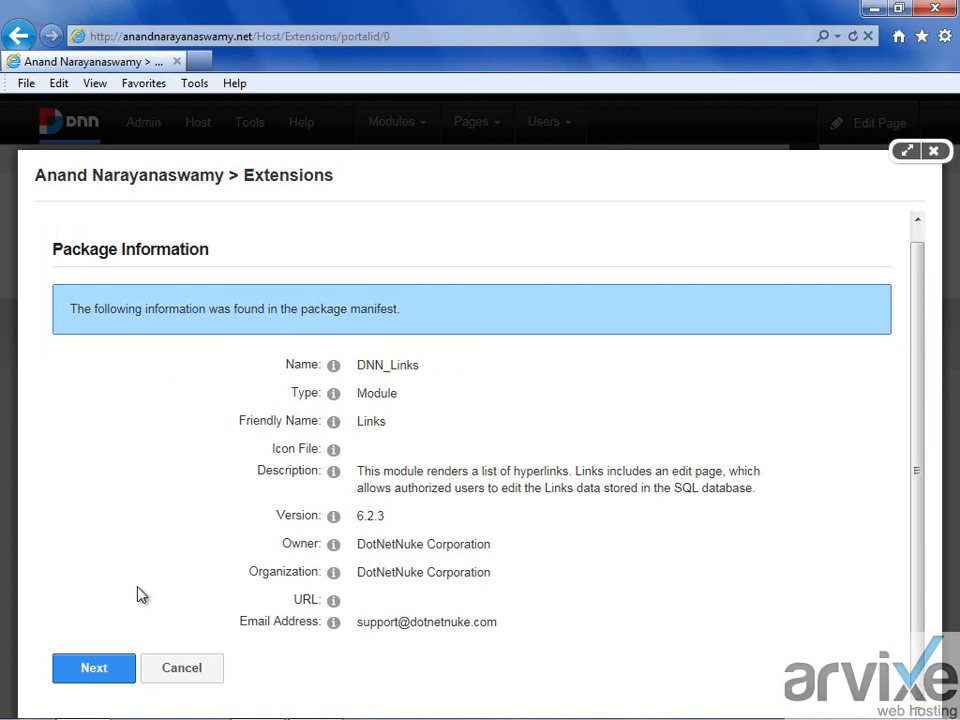
click(98, 671)
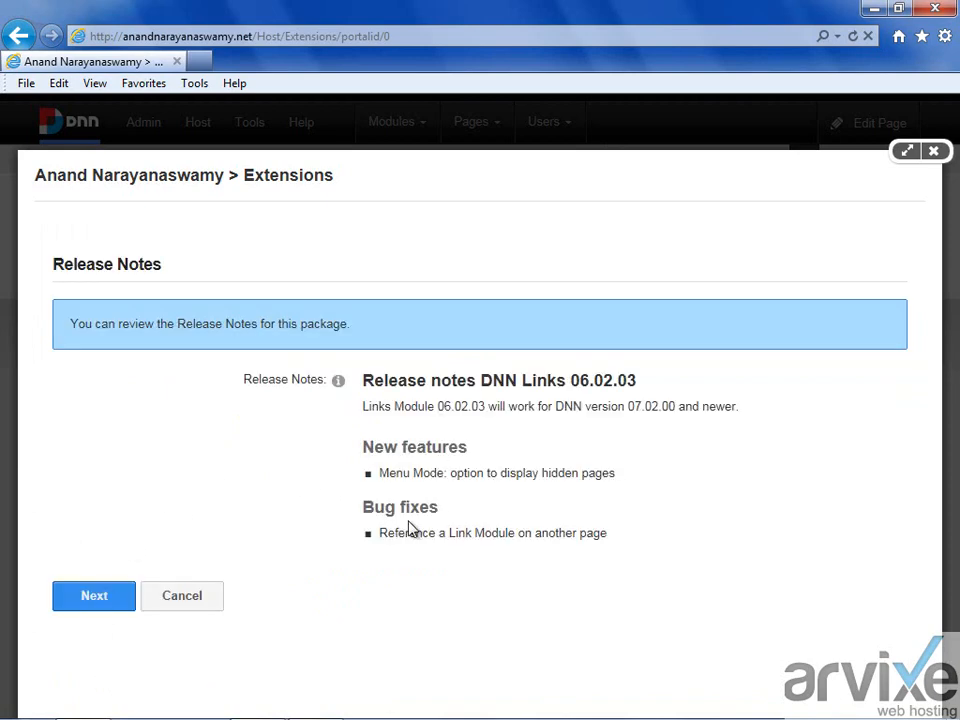
click(94, 595)
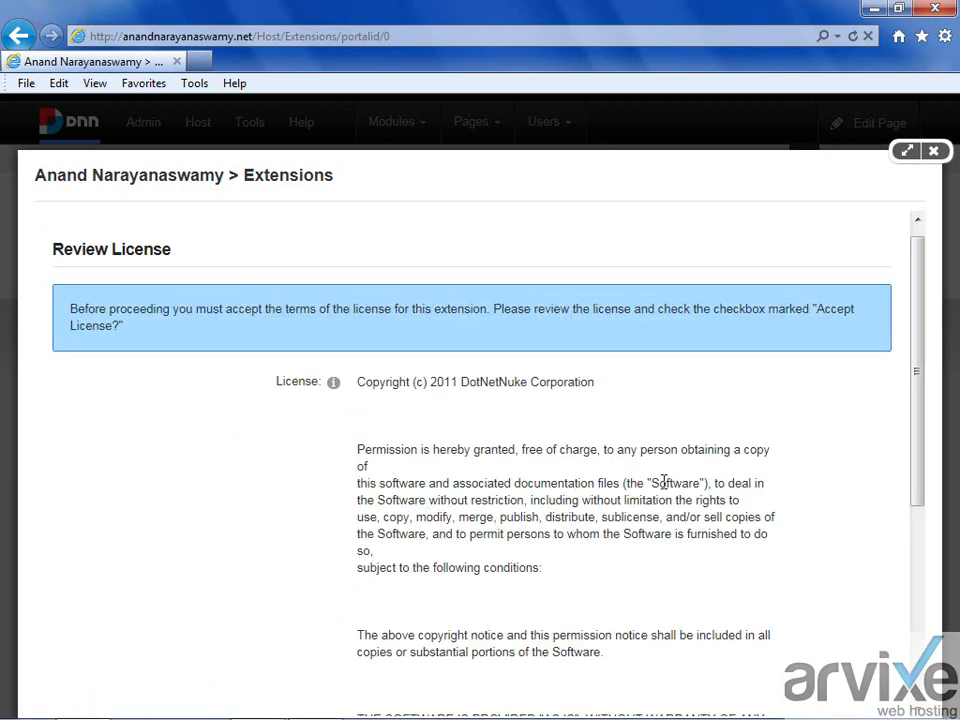
drag(921, 511, 920, 692)
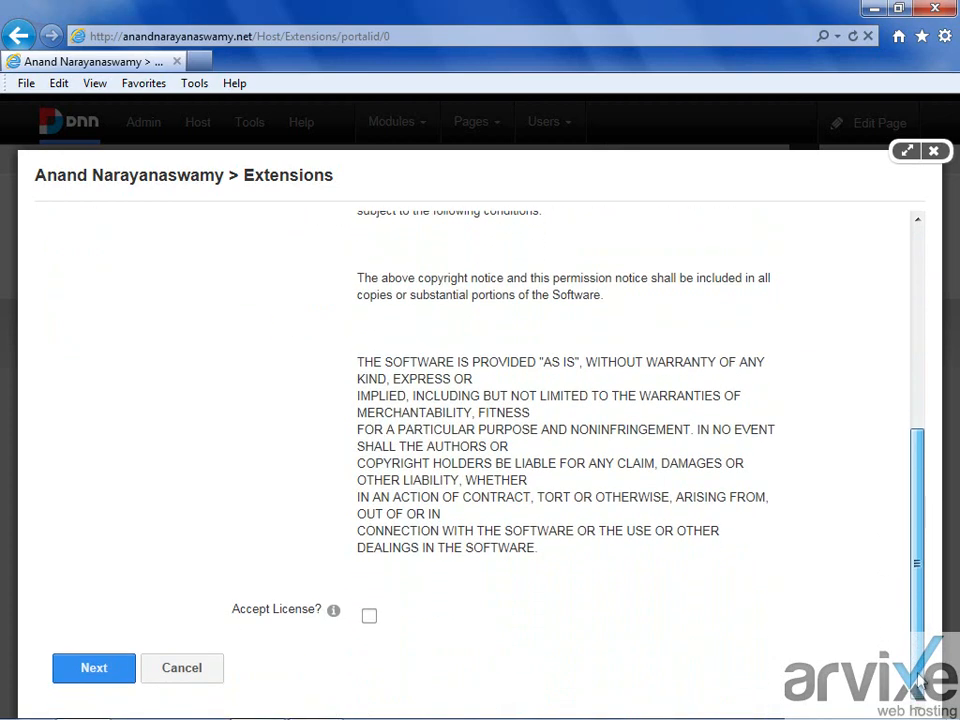
click(369, 617)
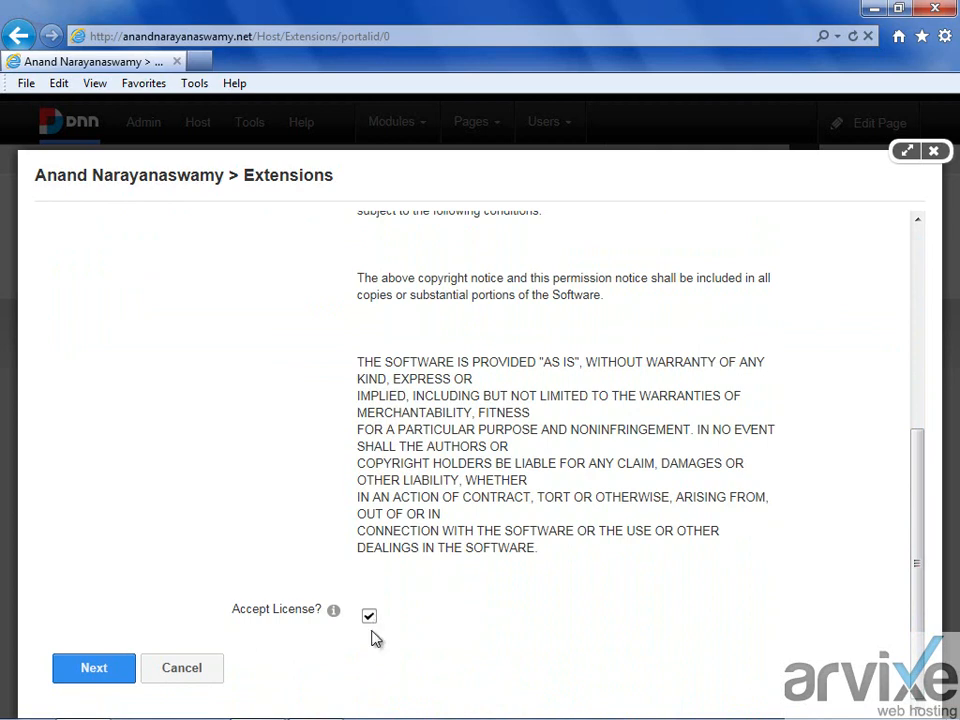
click(110, 675)
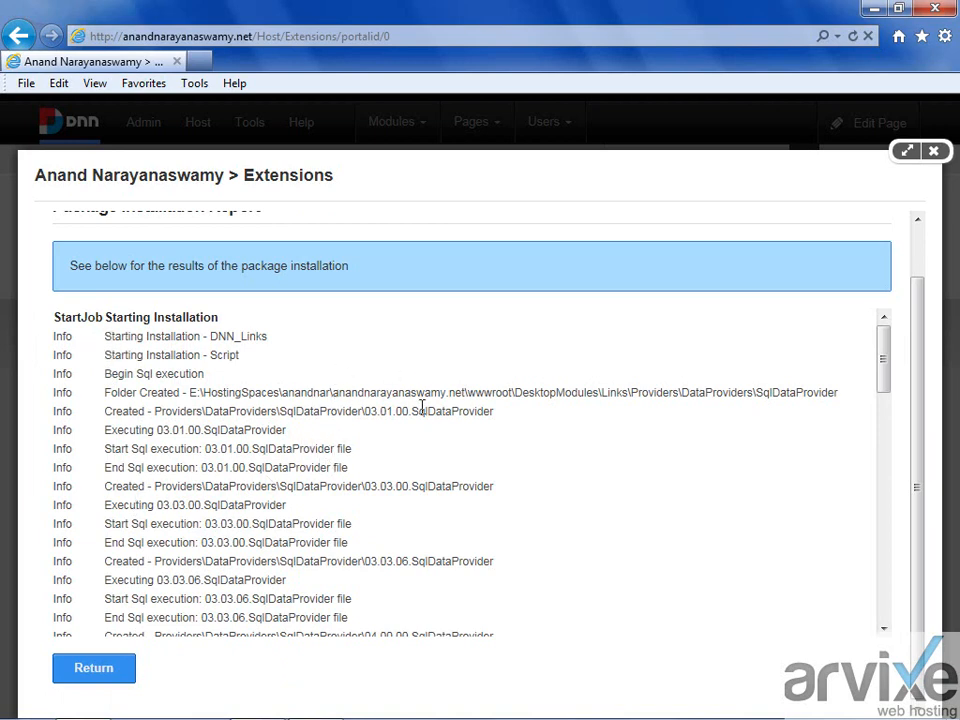
Step: Read the package installation report through to its end and return to the Extensions page
scroll(420, 420, down, 8)
scroll(420, 420, down, 13)
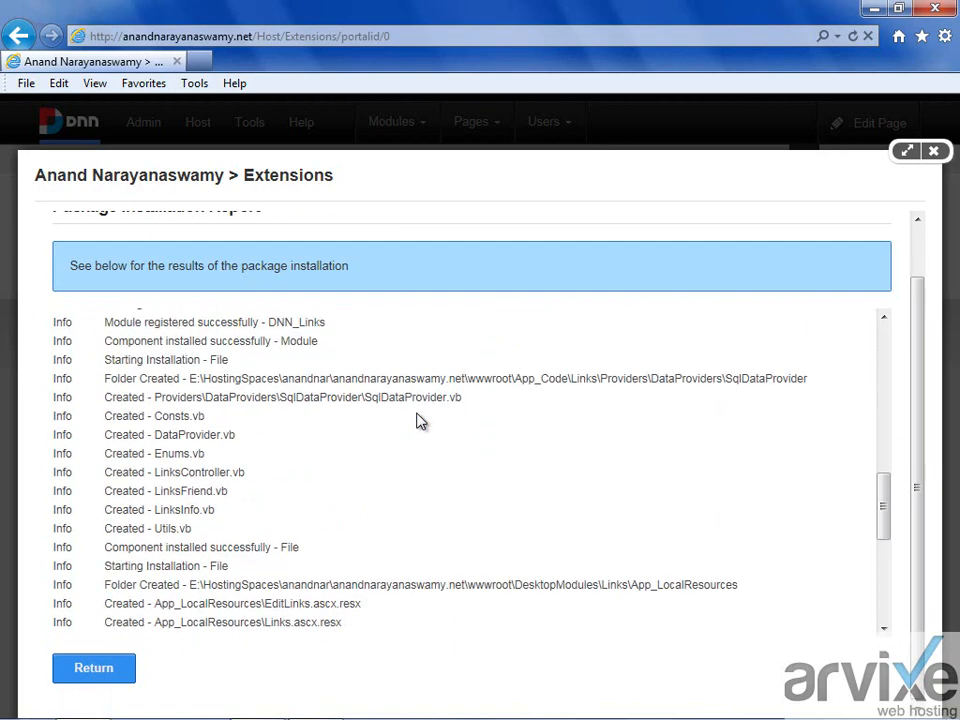
scroll(420, 421, down, 1)
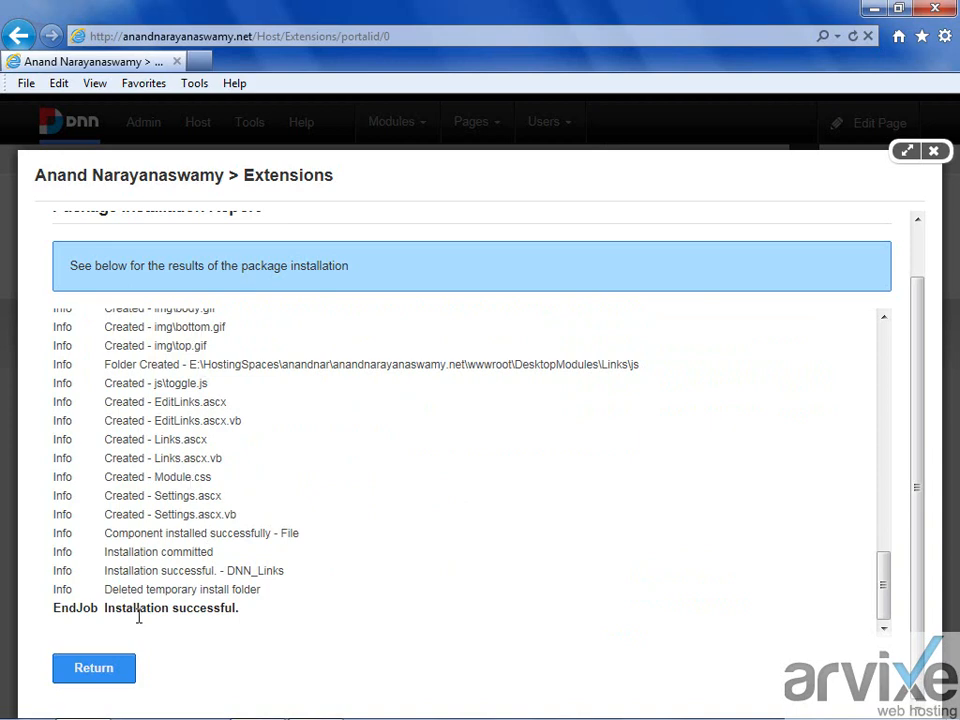
click(111, 680)
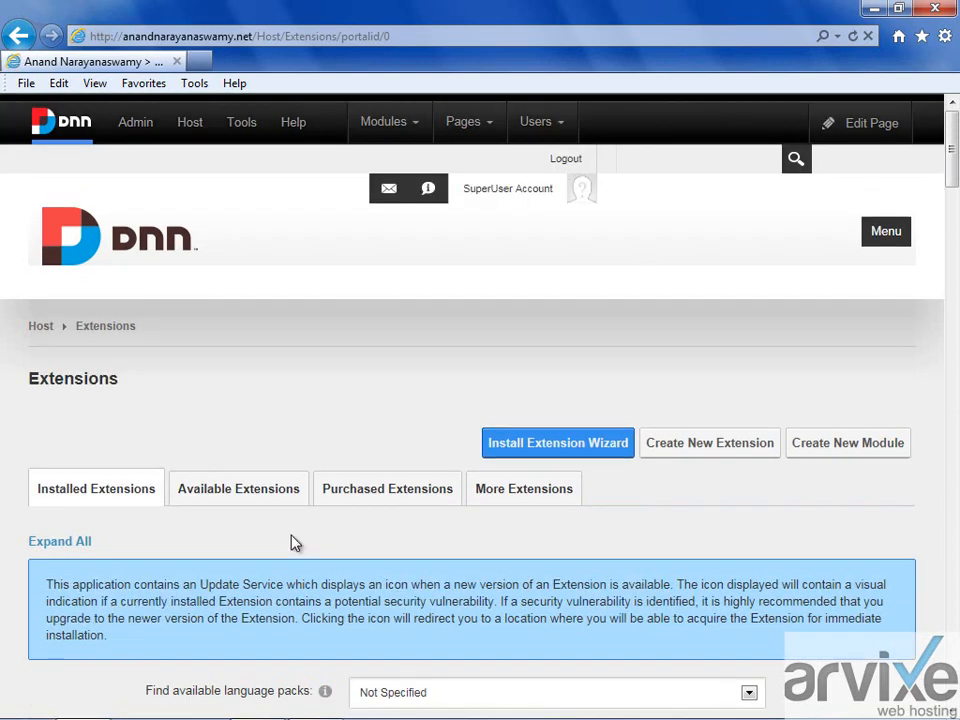
Step: Check the installed modules list for the Links module's entry, including its description, version and usage
scroll(295, 542, down, 1)
scroll(295, 542, down, 1)
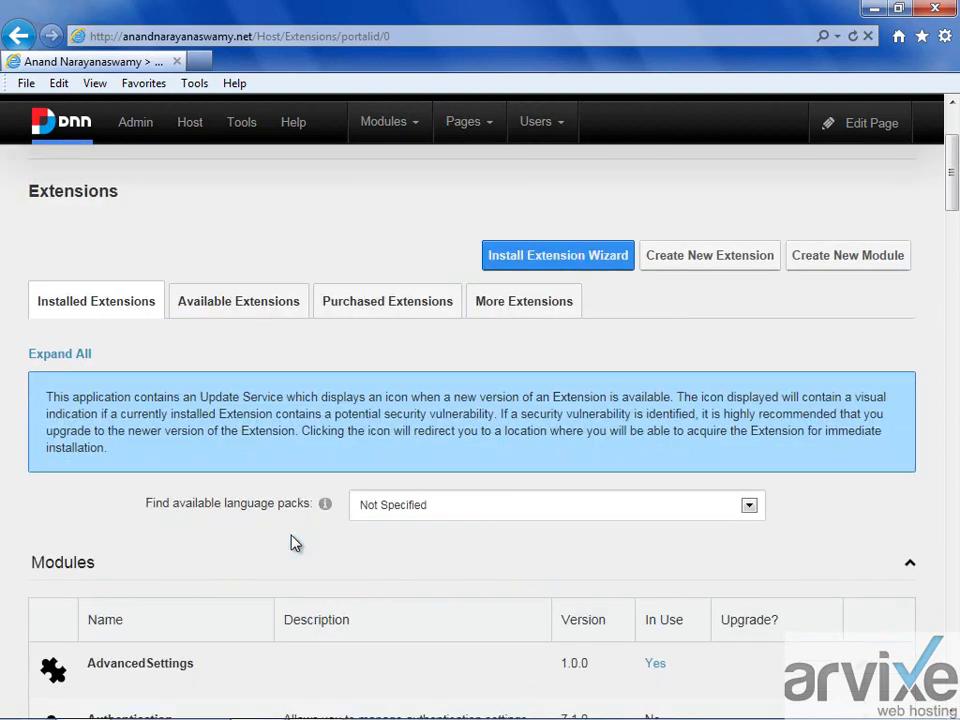
scroll(289, 476, down, 5)
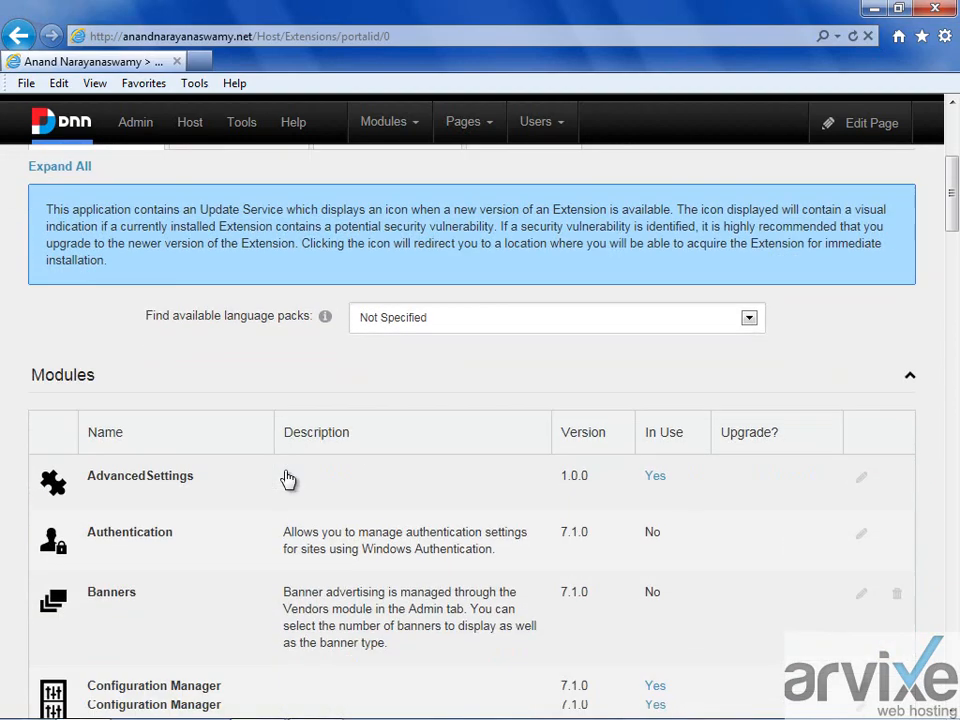
scroll(287, 478, down, 7)
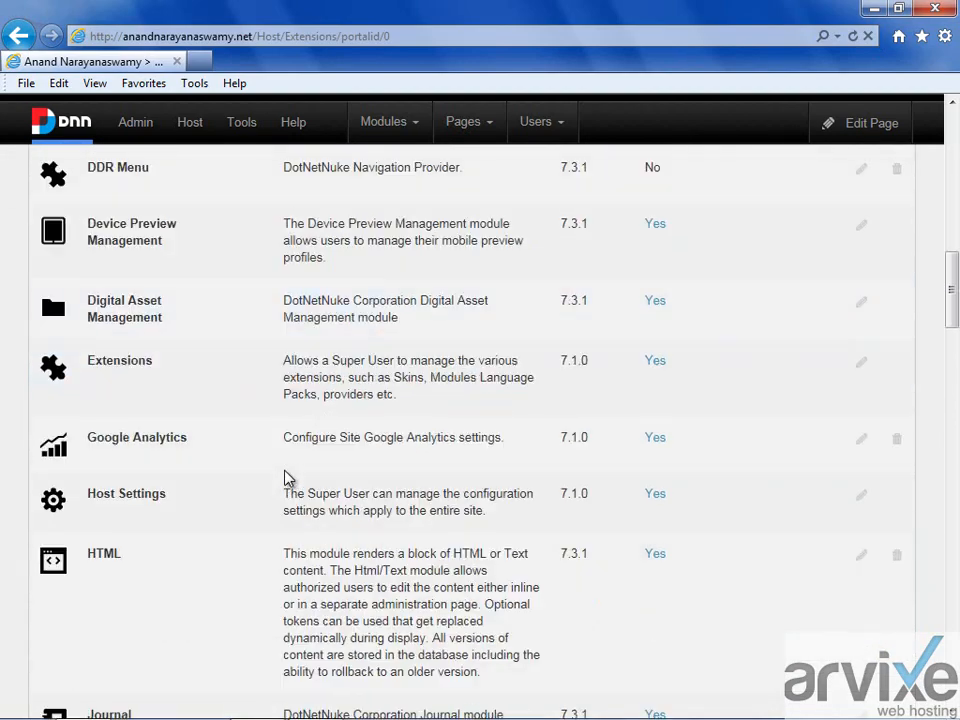
scroll(286, 470, down, 1)
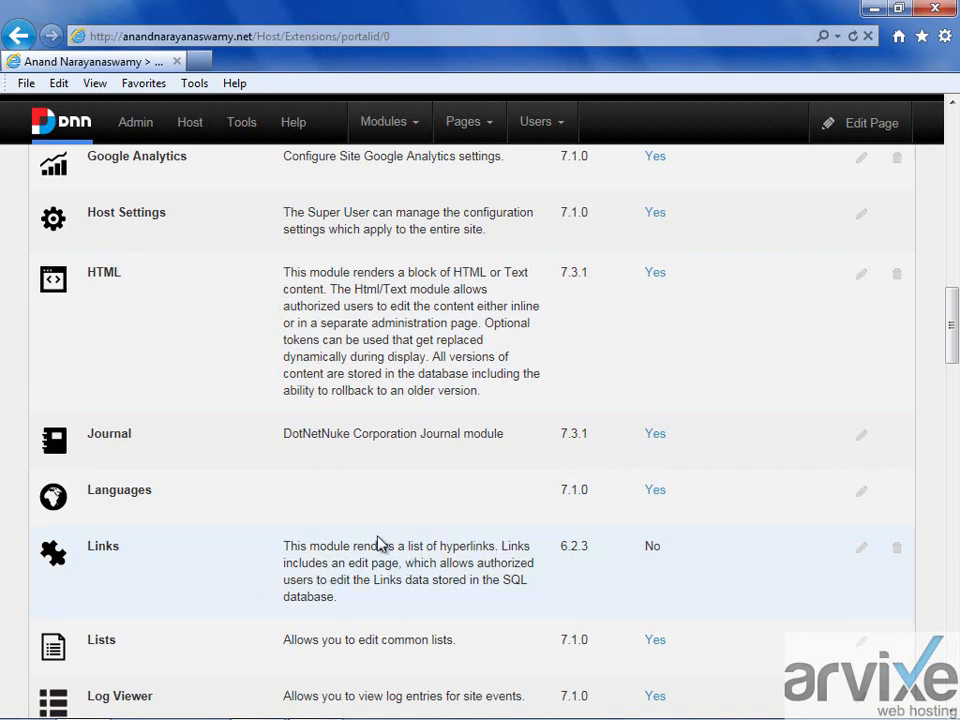
scroll(381, 546, up, 5)
scroll(381, 544, up, 7)
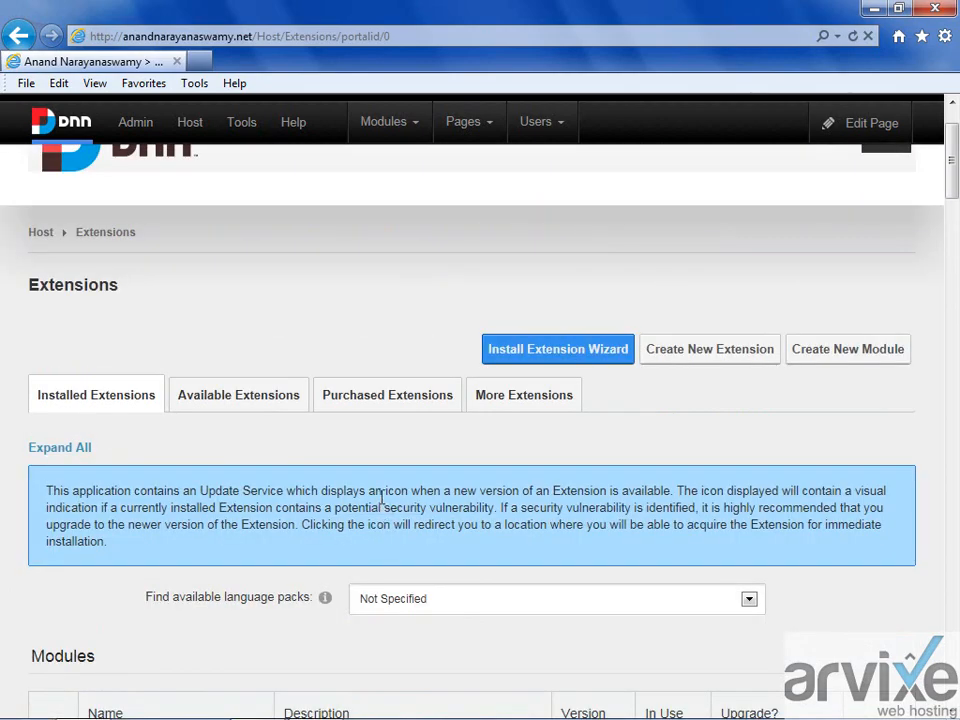
scroll(381, 497, down, 8)
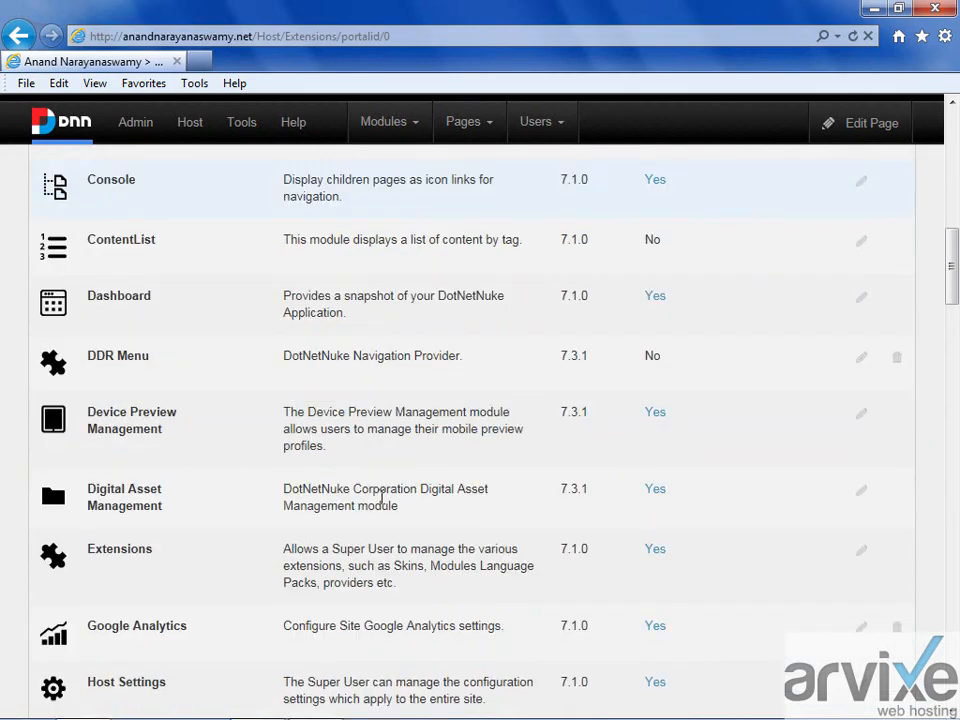
scroll(381, 497, down, 3)
scroll(240, 514, down, 2)
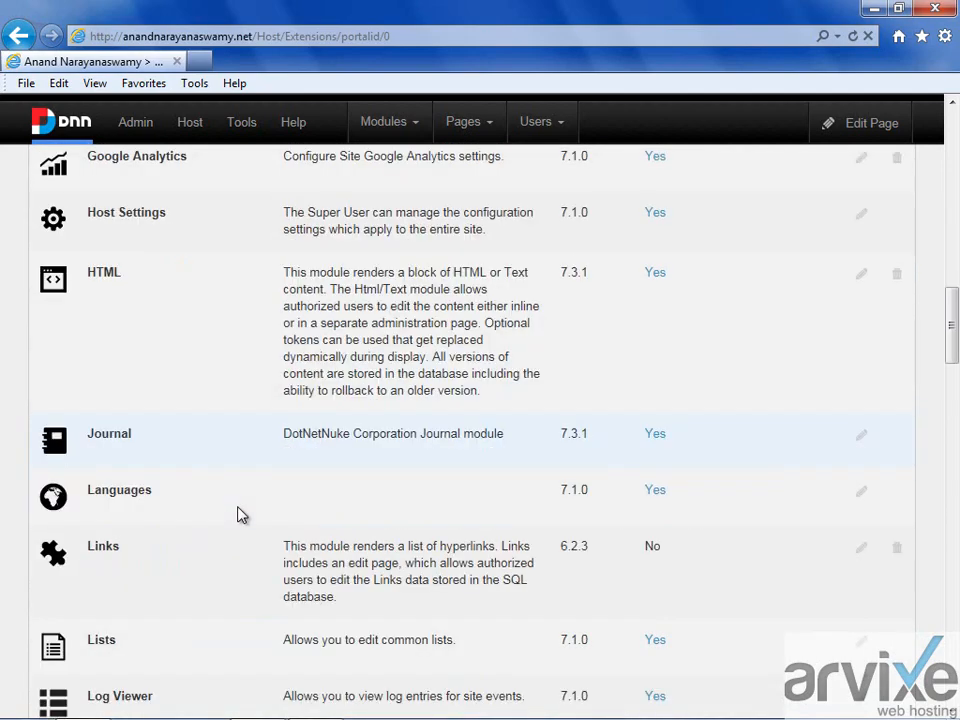
scroll(253, 583, up, 7)
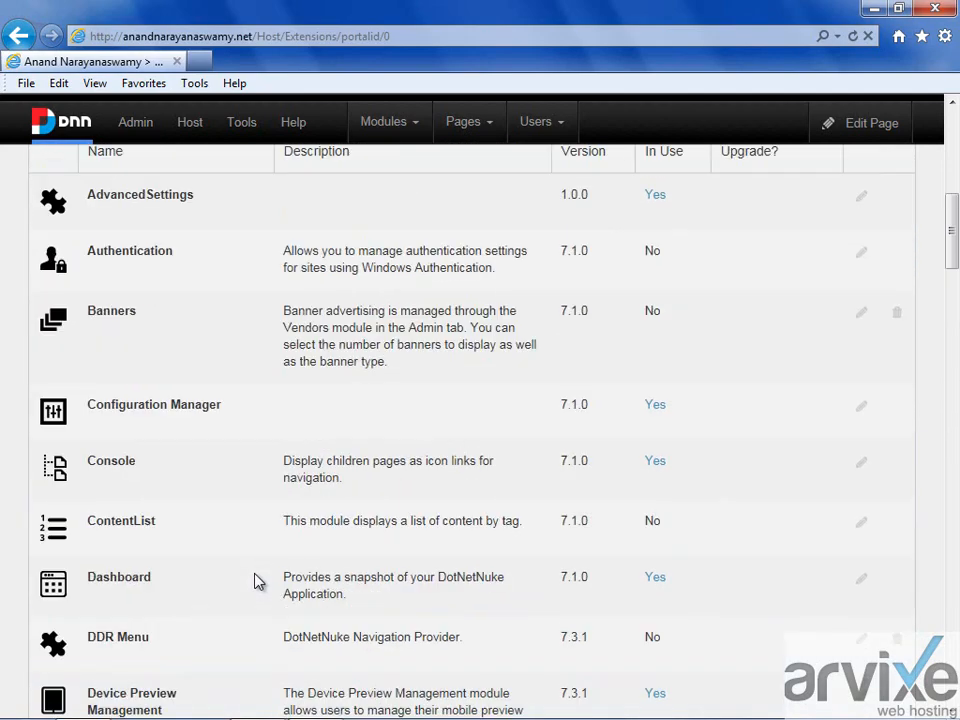
scroll(255, 582, up, 6)
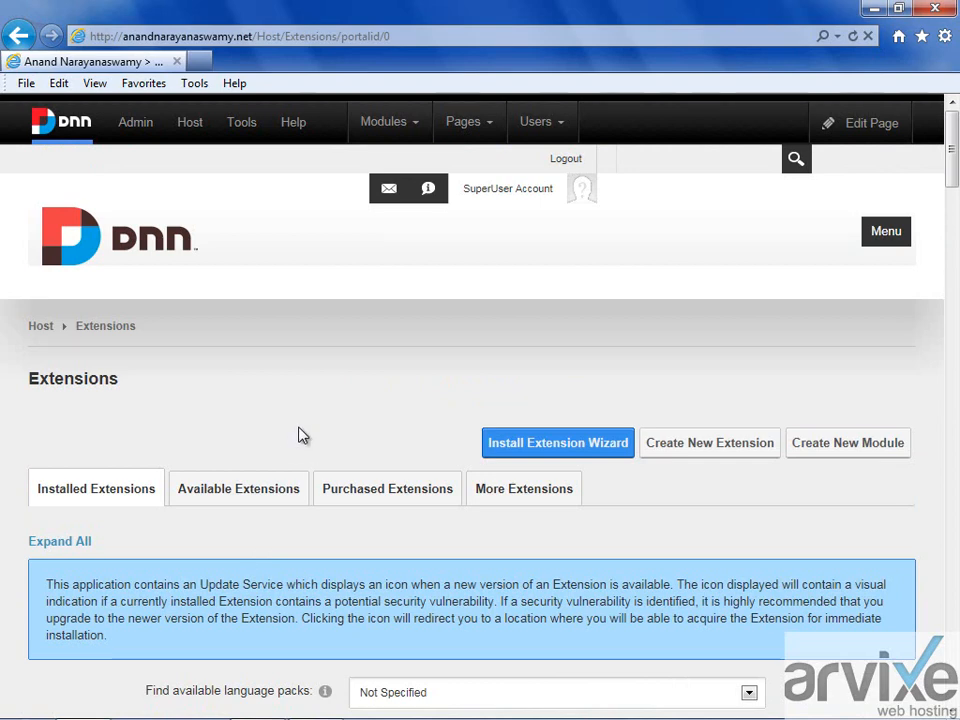